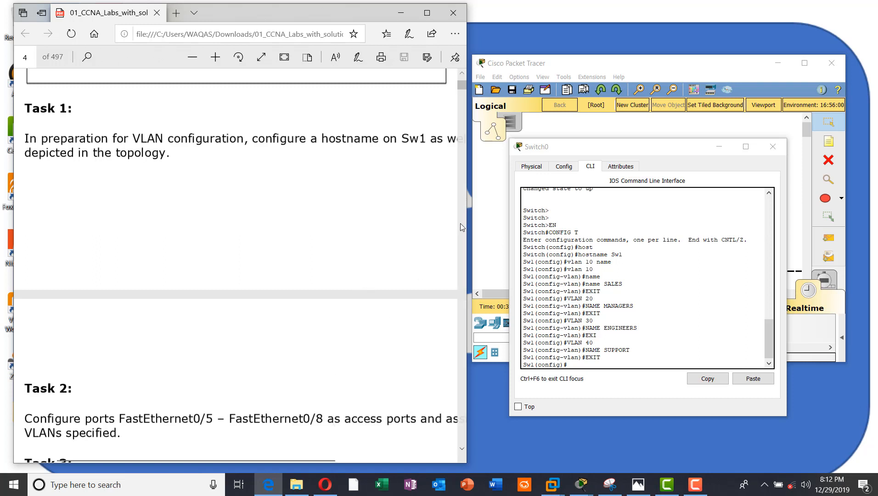
Enter interface configuration mode for FastEthernet 0/5 on Sw1, following the VLAN and port table in the lab document
{"action": "scroll", "coordinate": [379, 201], "scroll_direction": "up", "scroll_amount": 4}
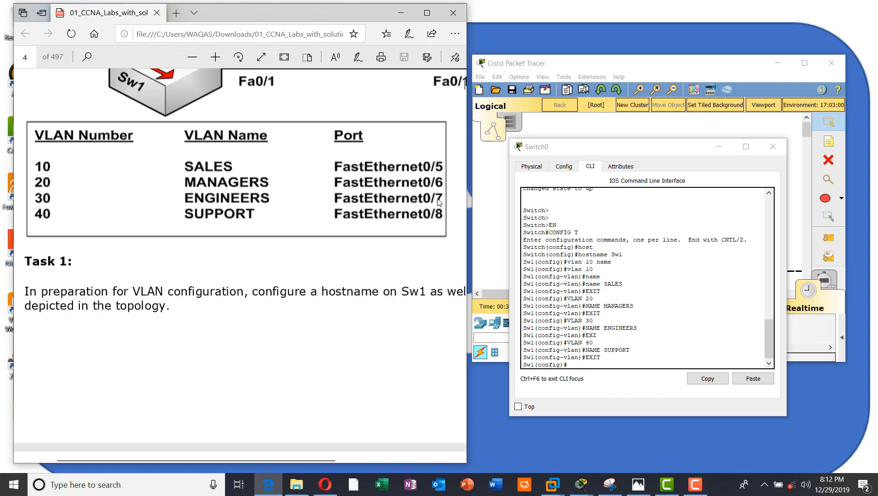
{"action": "left_click", "coordinate": [596, 364]}
{"action": "key", "text": "Return"}
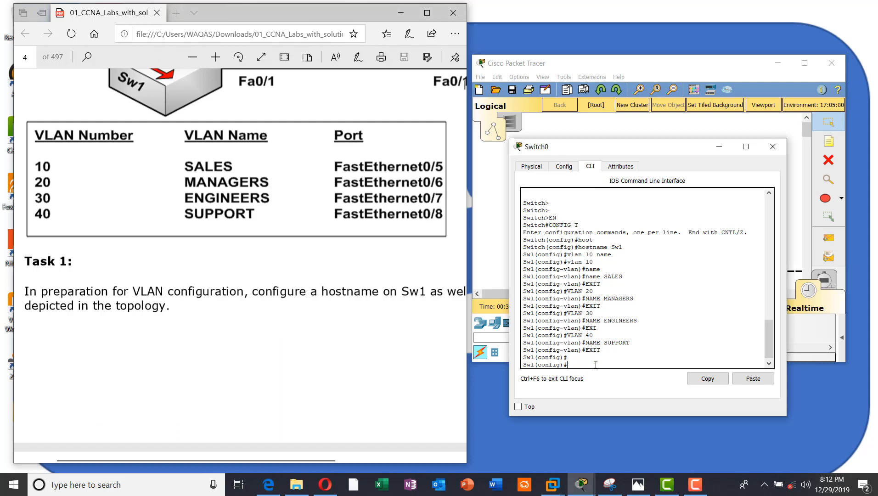
{"action": "type", "text": "inter"}
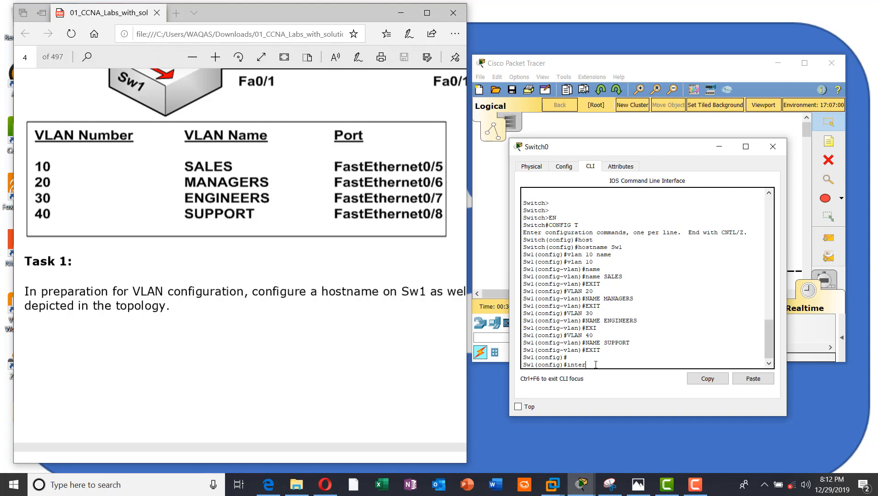
{"action": "key", "text": "Tab"}
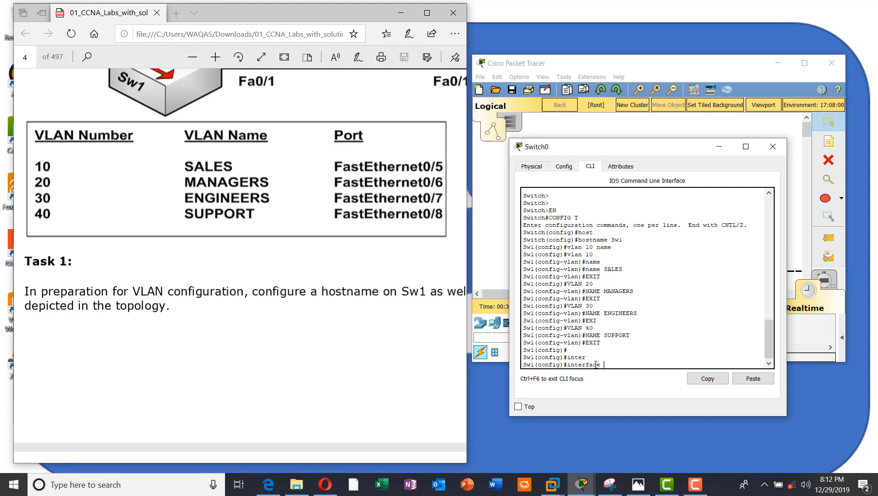
{"action": "type", "text": "fas"}
{"action": "key", "text": "Tab"}
{"action": "type", "text": "05"}
{"action": "key", "text": "Return"}
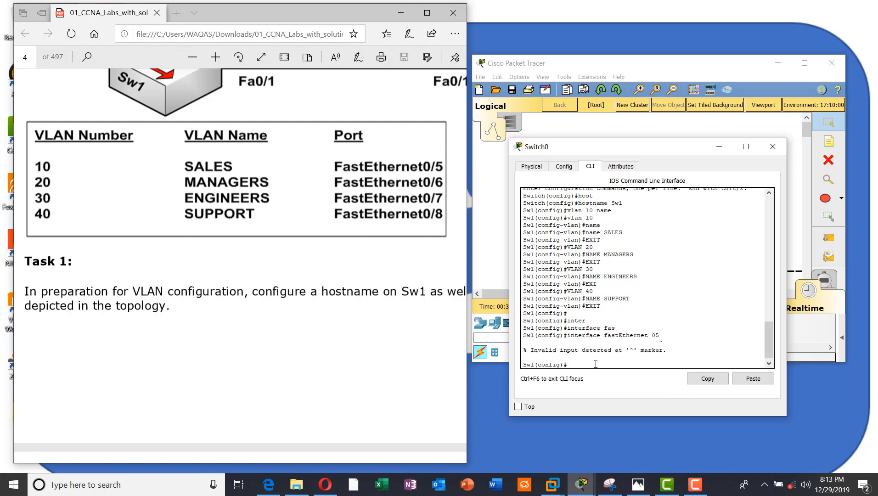
{"action": "key", "text": "Up"}
{"action": "key", "text": "BackSpace"}
{"action": "type", "text": "/5"}
{"action": "key", "text": "Return"}
{"action": "type", "text": "s"}
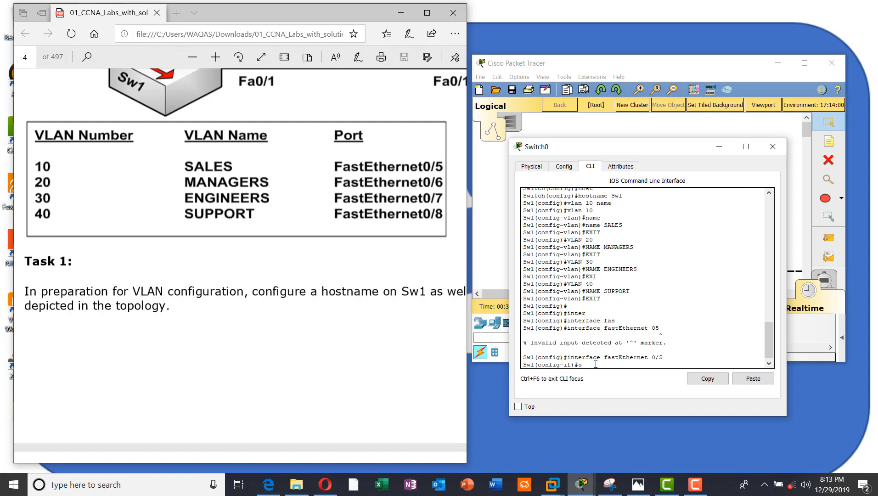
{"action": "key", "text": "BackSpace"}
{"action": "type", "text": "vla"}
{"action": "key", "text": "BackSpace"}
{"action": "key", "text": "BackSpace"}
{"action": "key", "text": "BackSpace"}
Assign FastEthernet 0/5 to access VLAN 10 and return to global configuration mode
{"action": "type", "text": "sw"}
{"action": "key", "text": "Tab"}
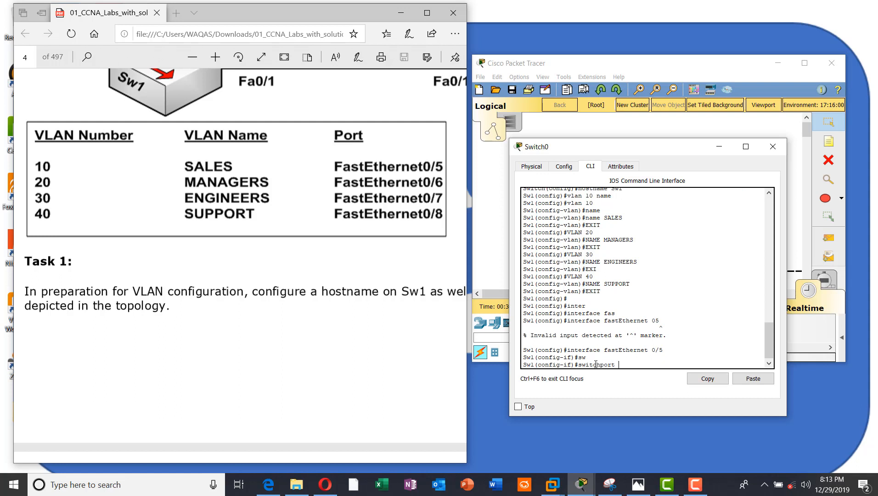
{"action": "type", "text": "acc"}
{"action": "key", "text": "Tab"}
{"action": "type", "text": "vl"}
{"action": "key", "text": "Tab"}
{"action": "type", "text": "10"}
{"action": "key", "text": "Return"}
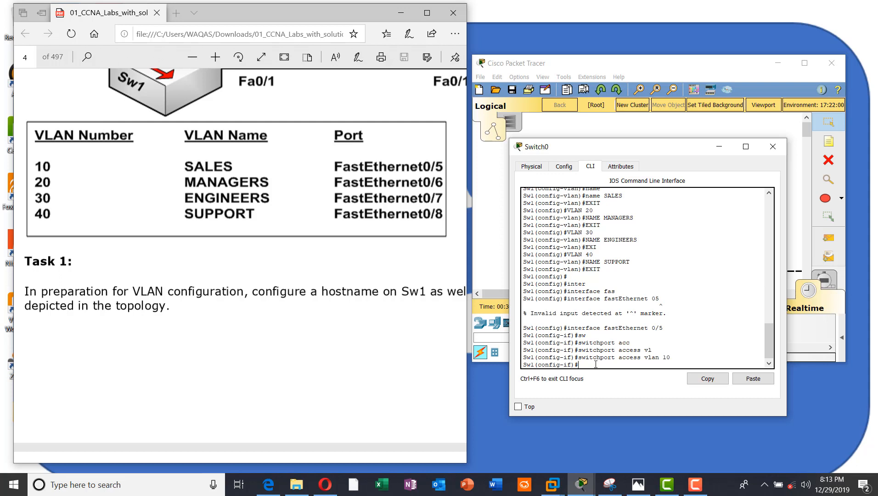
{"action": "type", "text": "ex"}
{"action": "key", "text": "Return"}
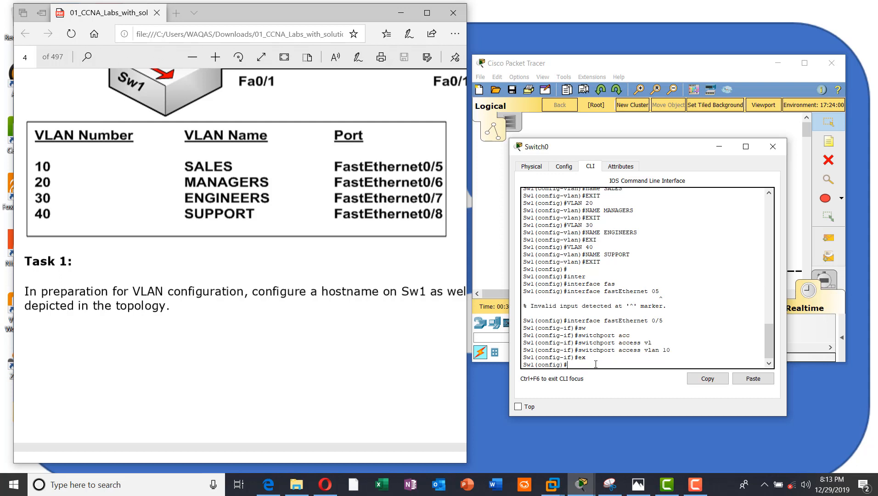
Enter interface configuration mode for FastEthernet 0/6
{"action": "type", "text": "int"}
{"action": "key", "text": "Tab"}
{"action": "type", "text": "fast"}
{"action": "key", "text": "BackSpace"}
{"action": "key", "text": "Tab"}
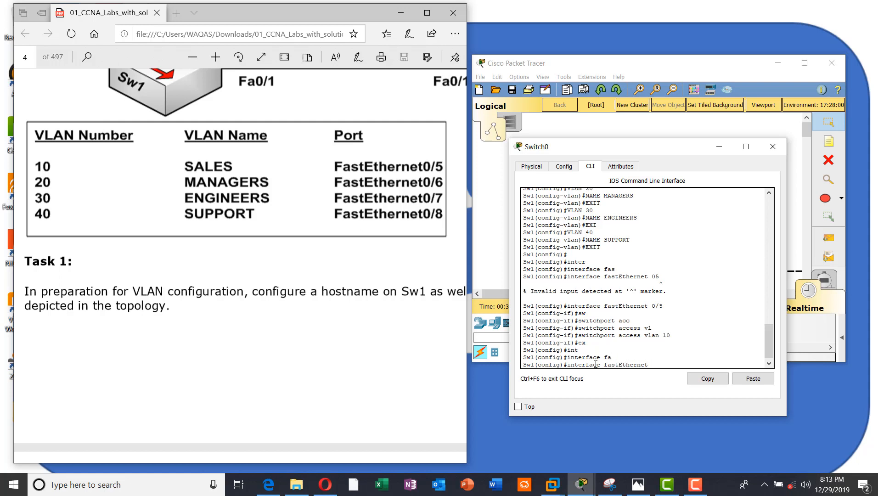
{"action": "type", "text": "0/6"}
{"action": "key", "text": "Return"}
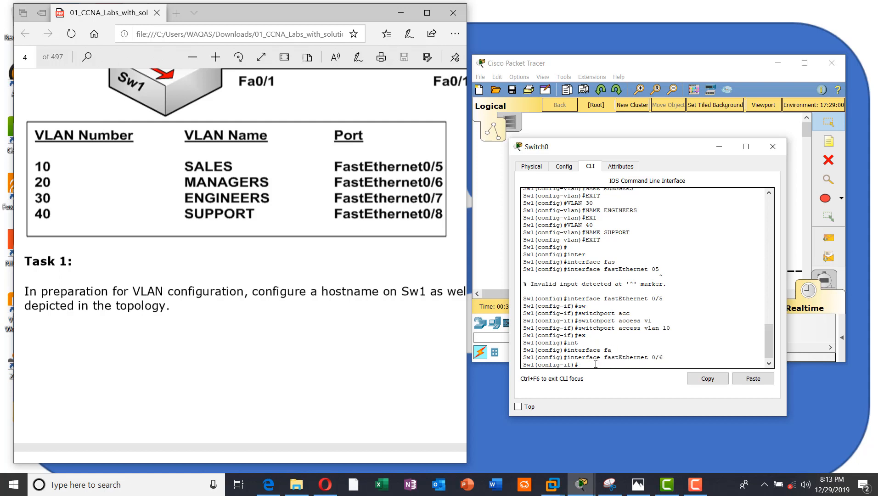
Assign FastEthernet 0/6 to access VLAN 20 and return to global configuration mode
{"action": "type", "text": "sw"}
{"action": "key", "text": "Tab"}
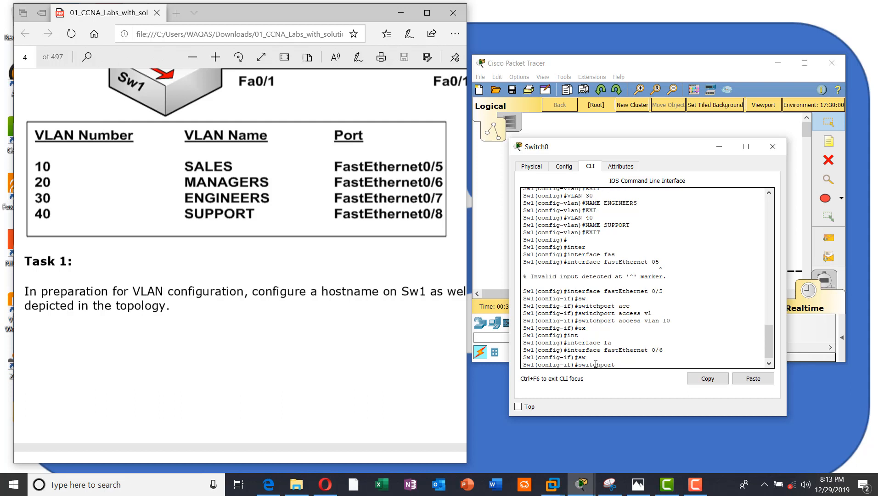
{"action": "type", "text": "acc"}
{"action": "key", "text": "Tab"}
{"action": "type", "text": "vl"}
{"action": "key", "text": "Tab"}
{"action": "type", "text": "20"}
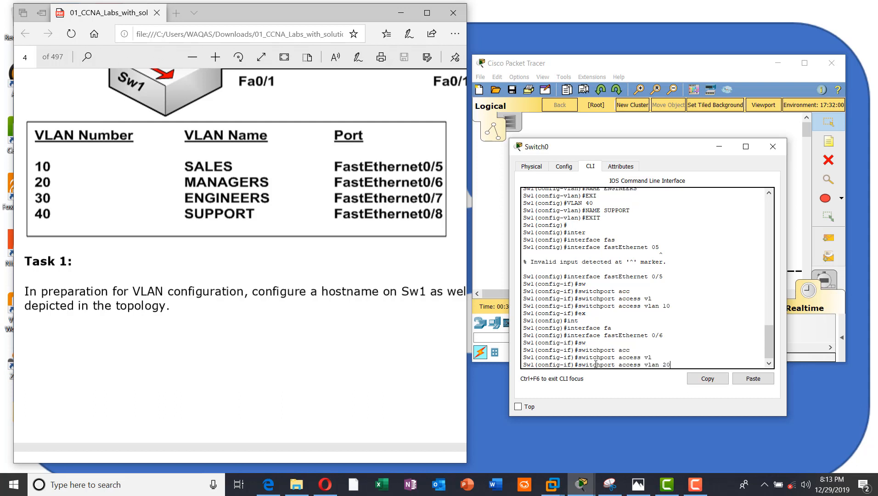
{"action": "key", "text": "Return"}
{"action": "type", "text": "e"}
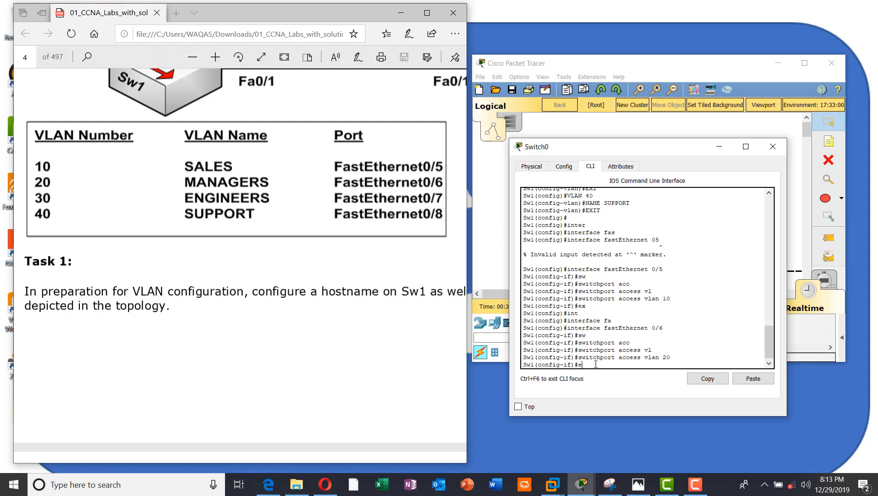
{"action": "type", "text": "xit"}
{"action": "key", "text": "Return"}
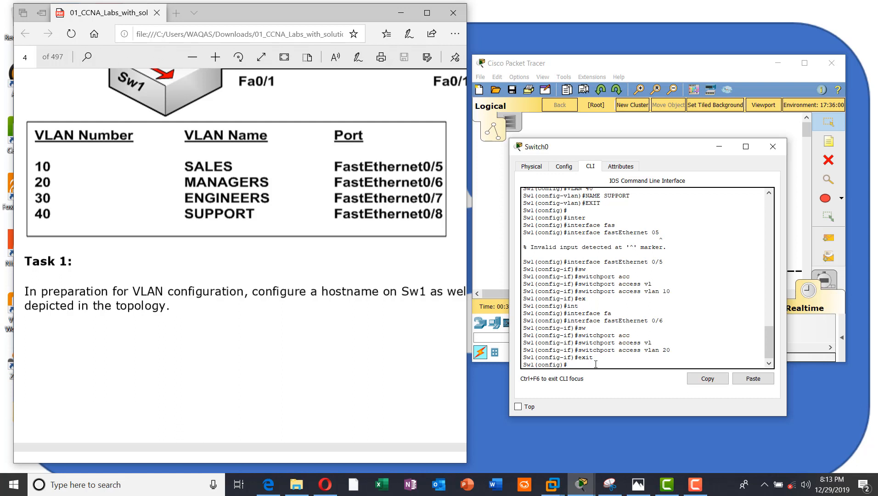
Enter interface configuration mode for fa0/7 and try the command "switchport access 30"
{"action": "type", "text": "int fa0/7"}
{"action": "key", "text": "Return"}
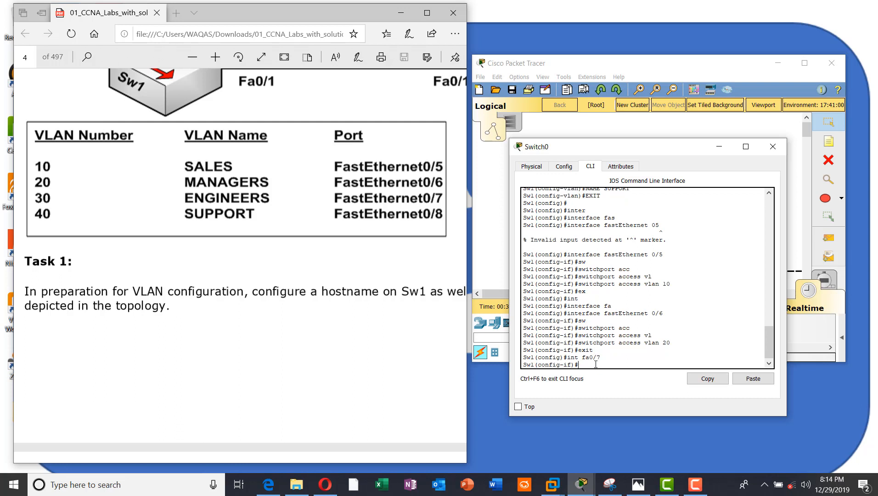
{"action": "type", "text": "sw"}
{"action": "key", "text": "Tab"}
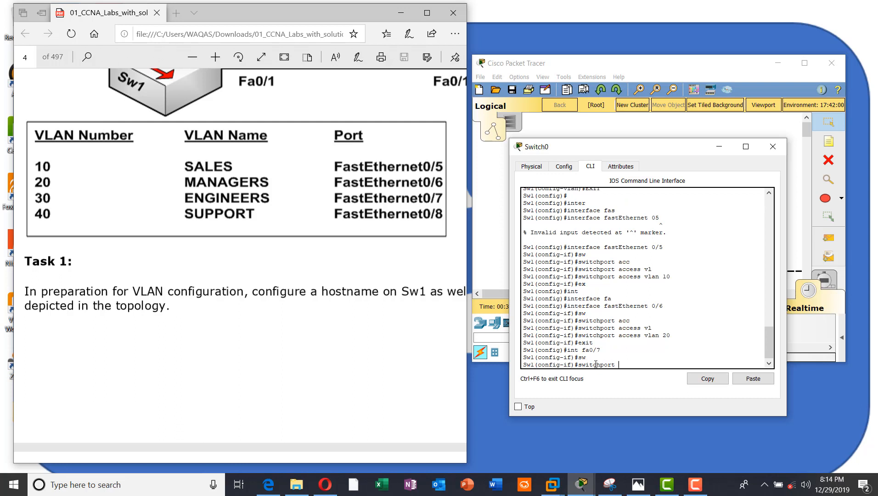
{"action": "type", "text": "acc"}
{"action": "key", "text": "Tab"}
{"action": "type", "text": "30"}
{"action": "key", "text": "Return"}
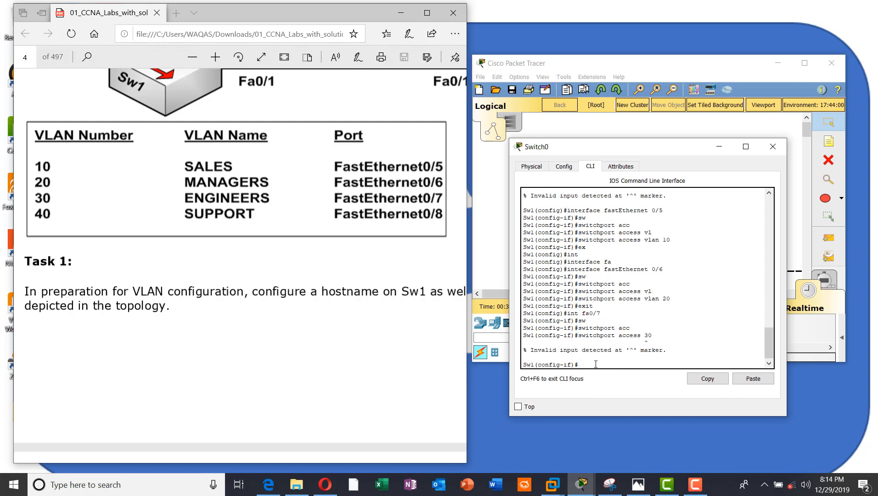
Correct the command to "switchport access vlan 30" for fa0/7, run it and exit the interface configuration
{"action": "key", "text": "Up"}
{"action": "key", "text": "Left"}
{"action": "key", "text": "Left"}
{"action": "type", "text": "vlan"}
{"action": "key", "text": "Return"}
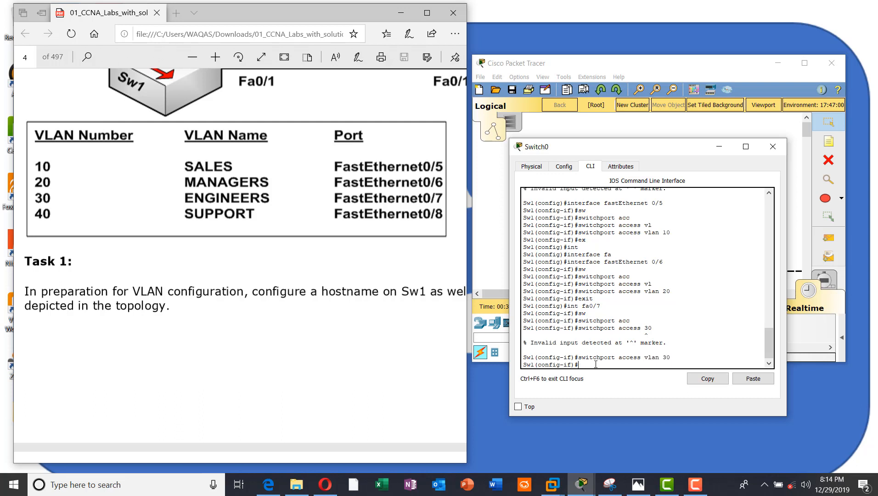
{"action": "type", "text": "exi"}
{"action": "key", "text": "Return"}
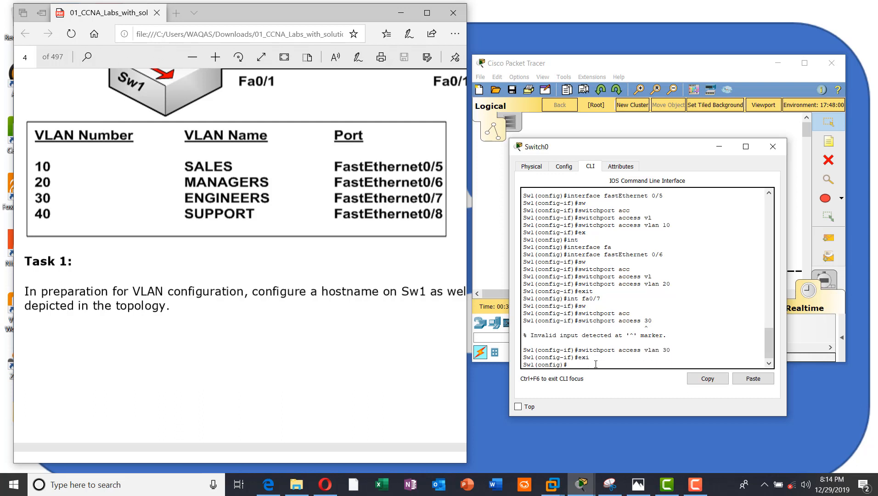
Enter interface configuration mode for fa0/8 and try the command "switchport access 40"
{"action": "type", "text": "int fa0/8"}
{"action": "key", "text": "Return"}
{"action": "type", "text": "sw"}
{"action": "key", "text": "Tab"}
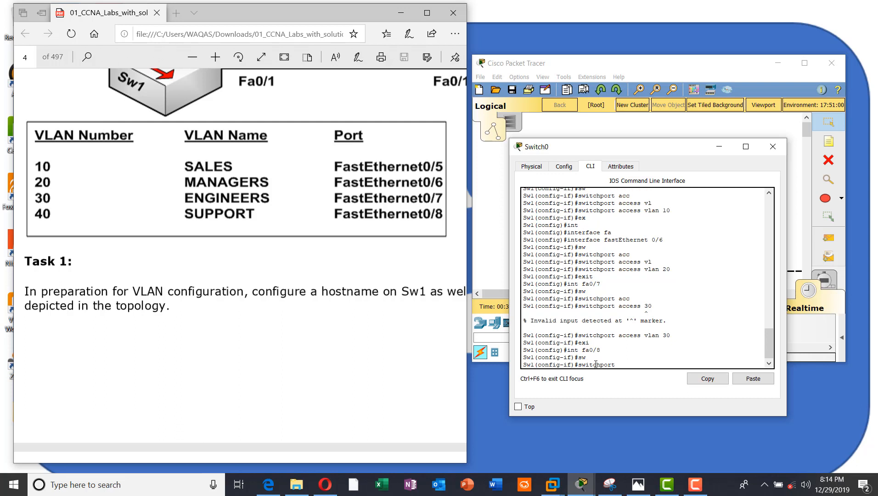
{"action": "type", "text": "acc"}
{"action": "key", "text": "Tab"}
{"action": "type", "text": "40"}
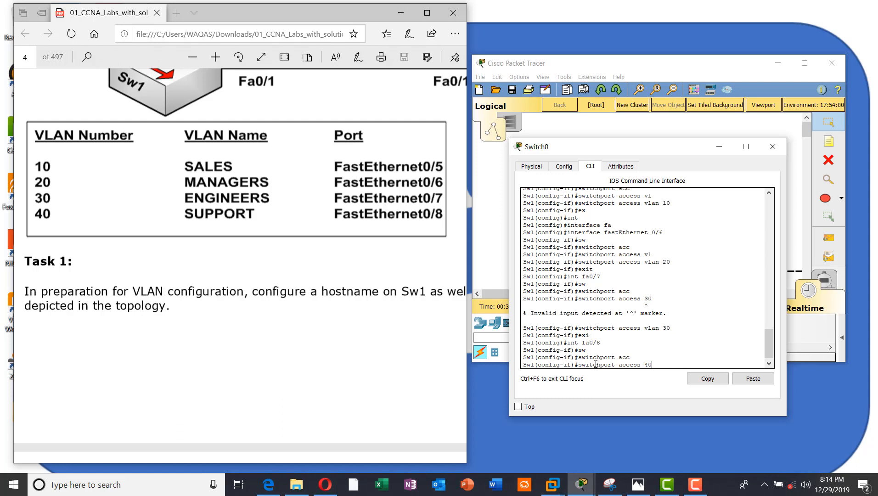
{"action": "key", "text": "Return"}
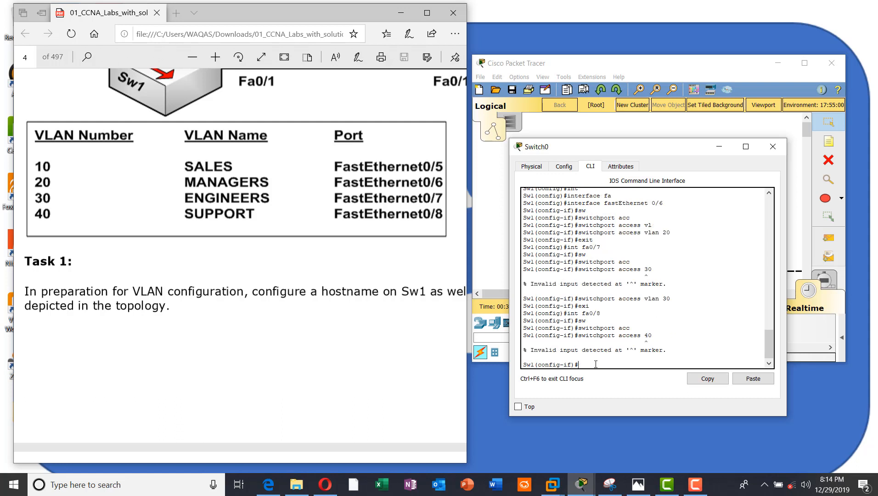
Correct the command to "switchport access vlan 40" for fa0/8 and run it
{"action": "key", "text": "Up"}
{"action": "key", "text": "Left"}
{"action": "key", "text": "Left"}
{"action": "type", "text": "vlan"}
{"action": "key", "text": "Return"}
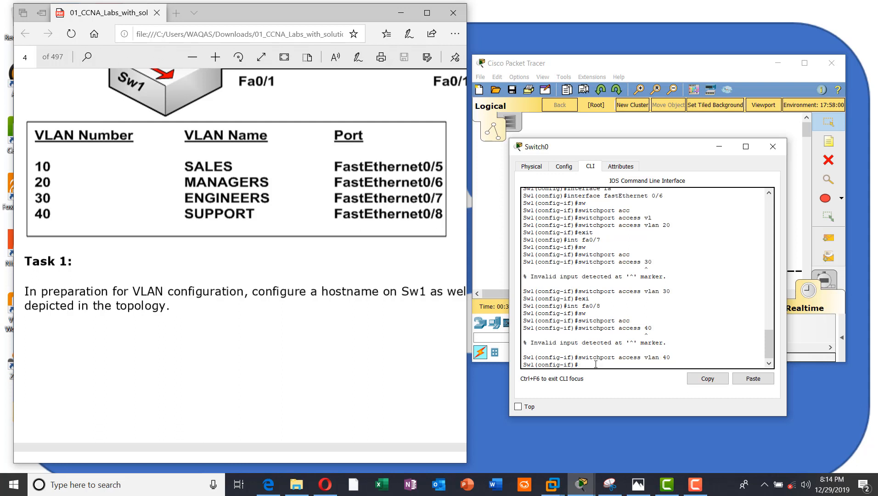
Read Tasks 2 and 3 in the lab document and maximize the Switch0 window
{"action": "left_click", "coordinate": [368, 329]}
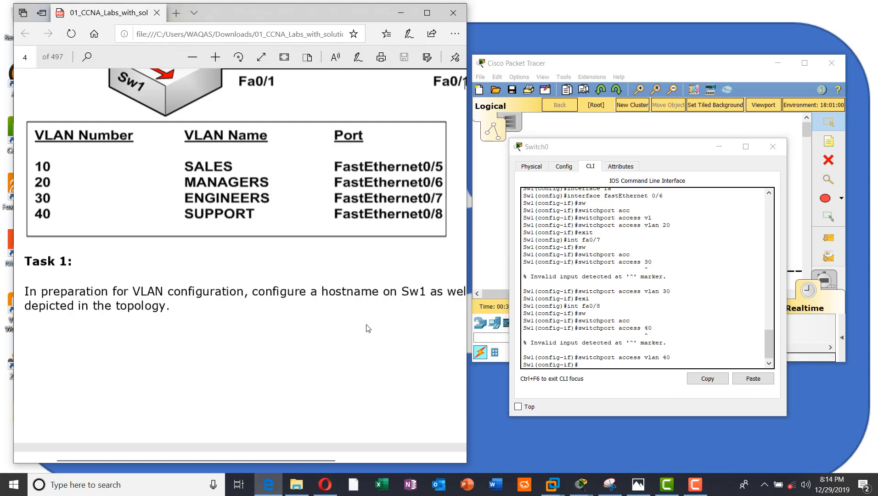
{"action": "scroll", "coordinate": [368, 329], "scroll_direction": "down", "scroll_amount": 1}
{"action": "scroll", "coordinate": [368, 328], "scroll_direction": "down", "scroll_amount": 5}
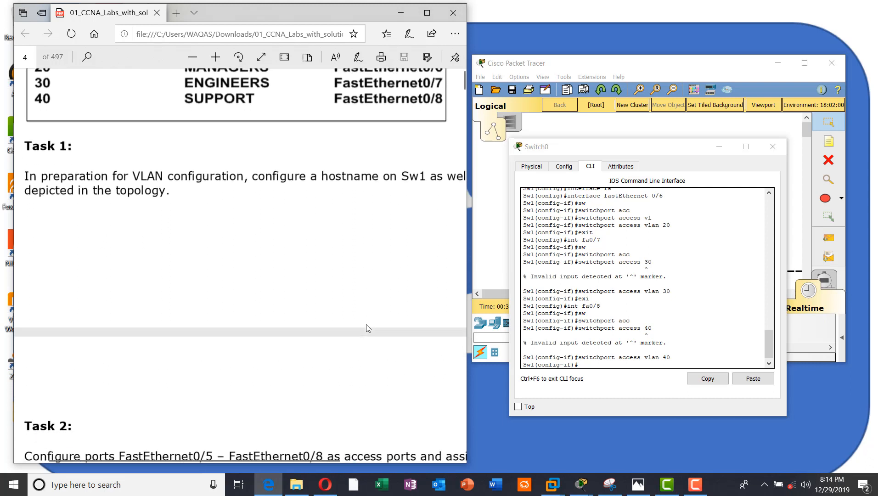
{"action": "scroll", "coordinate": [368, 329], "scroll_direction": "down", "scroll_amount": 3}
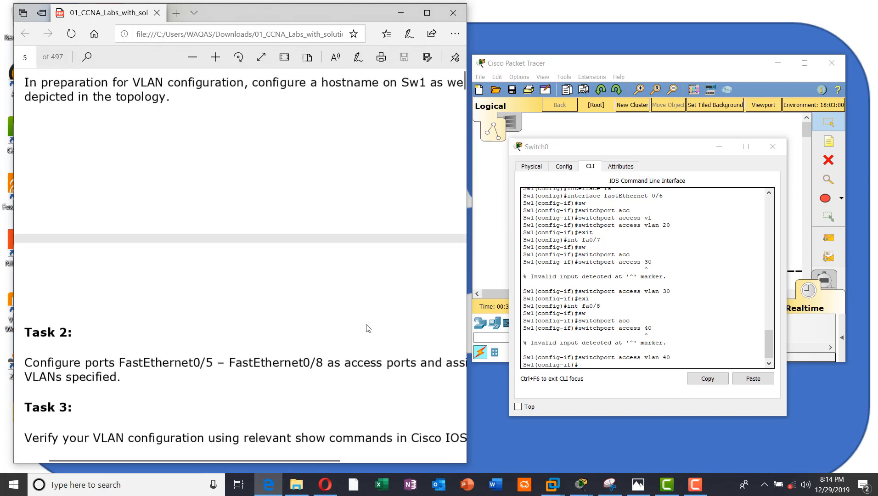
{"action": "left_click", "coordinate": [746, 147]}
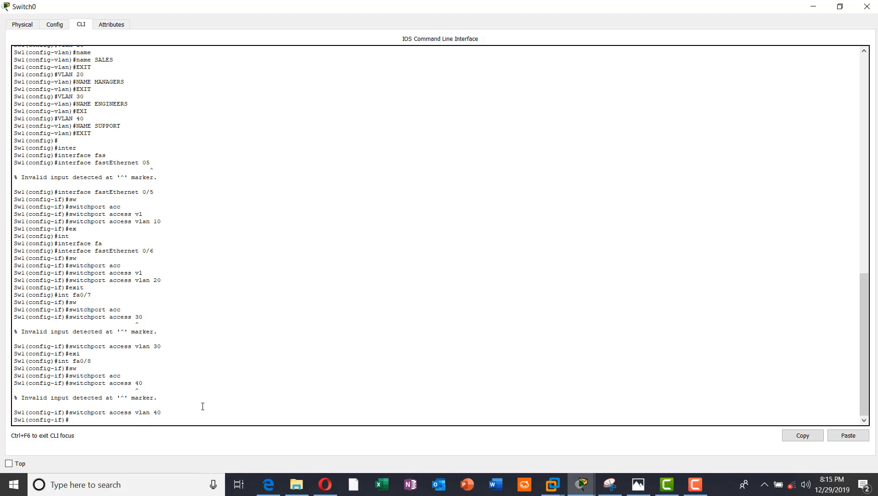
{"action": "type", "text": "bshow"}
{"action": "key", "text": "Tab"}
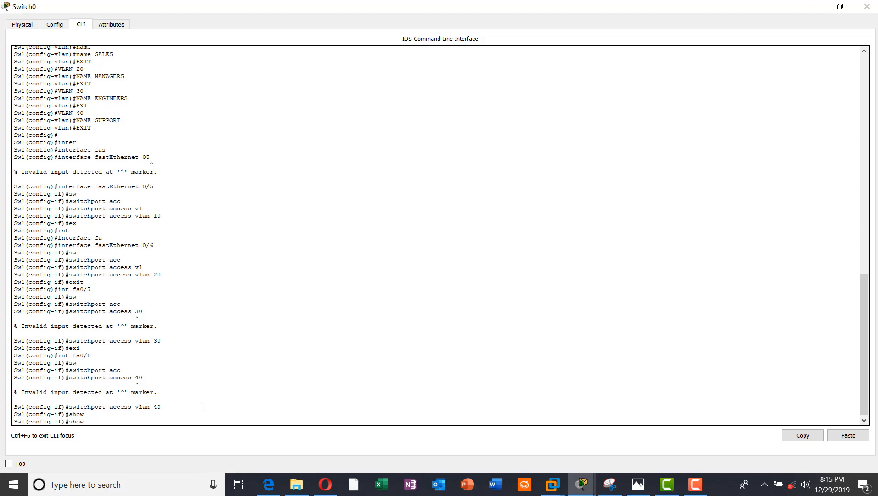
{"action": "key", "text": "BackSpace"}
{"action": "key", "text": "BackSpace"}
{"action": "key", "text": "BackSpace"}
{"action": "key", "text": "BackSpace"}
Display the brief VLAN summary from interface configuration mode and check the ports of the default VLAN and VLANs 10 to 40
{"action": "type", "text": "do show vlan bri"}
{"action": "key", "text": "Tab"}
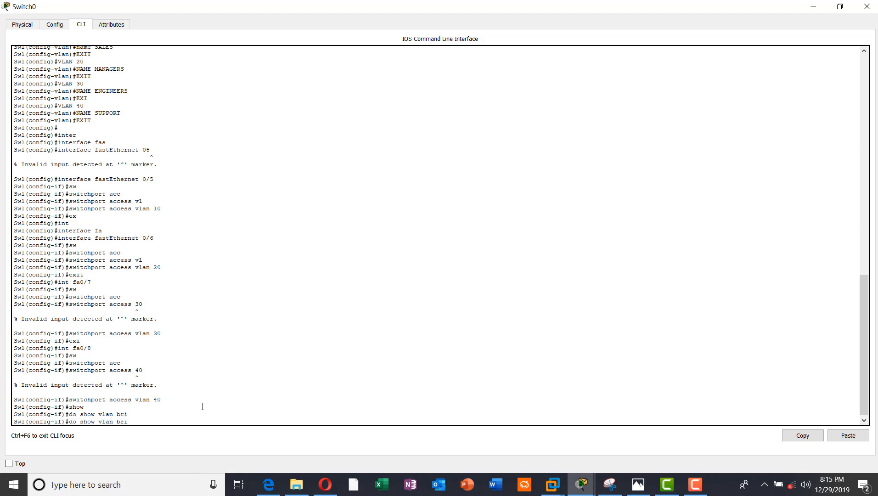
{"action": "key", "text": "Return"}
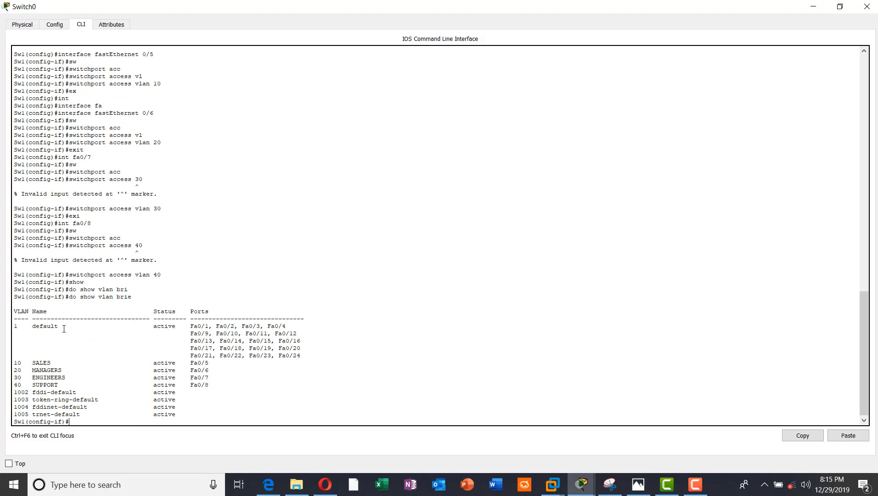
{"action": "left_click_drag", "start_coordinate": [15, 327], "coordinate": [306, 356]}
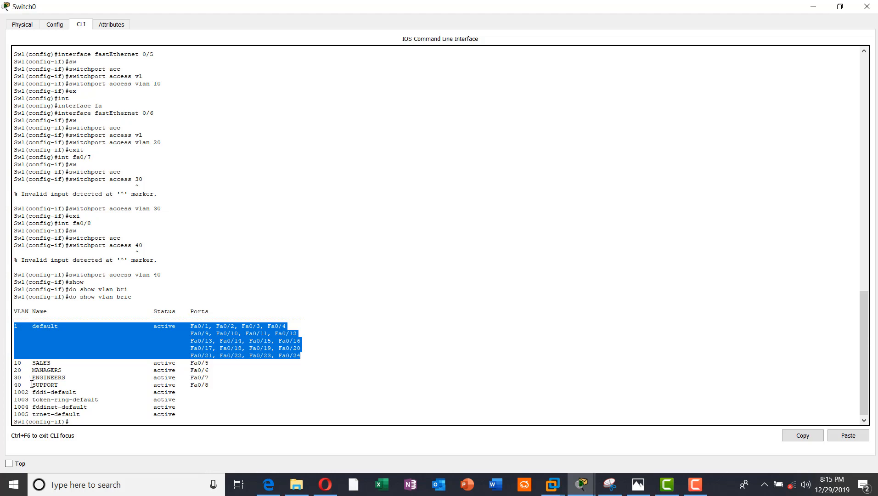
{"action": "left_click_drag", "start_coordinate": [228, 385], "coordinate": [182, 350]}
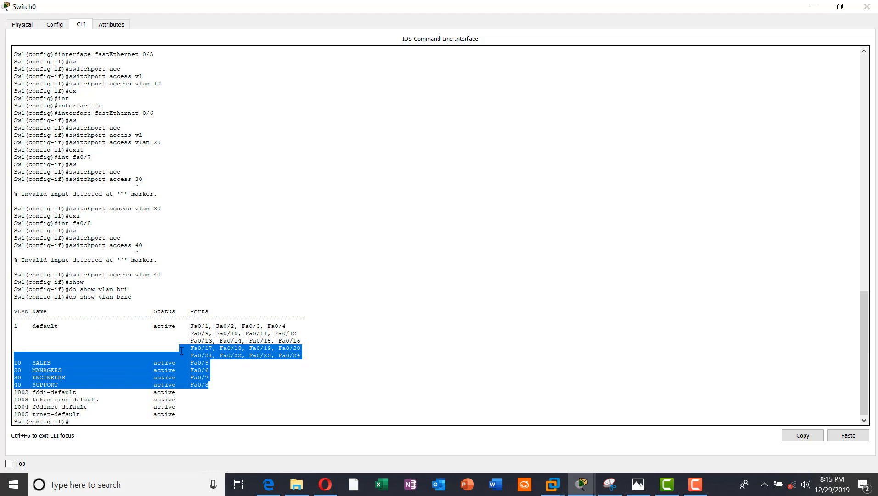
Exit the interface configuration and save the switch configuration with "do wri"
{"action": "left_click", "coordinate": [125, 418]}
{"action": "key", "text": "Return"}
{"action": "key", "text": "Return"}
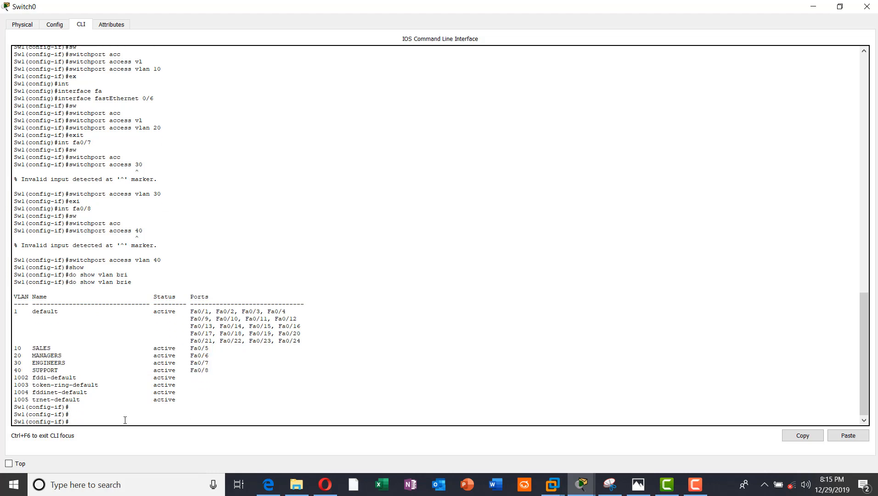
{"action": "type", "text": "exit"}
{"action": "key", "text": "Return"}
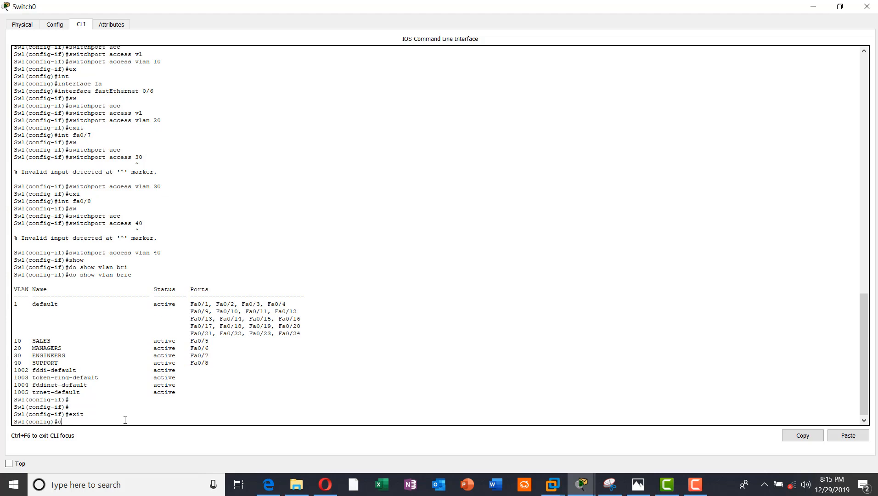
{"action": "type", "text": "do wri"}
{"action": "key", "text": "Return"}
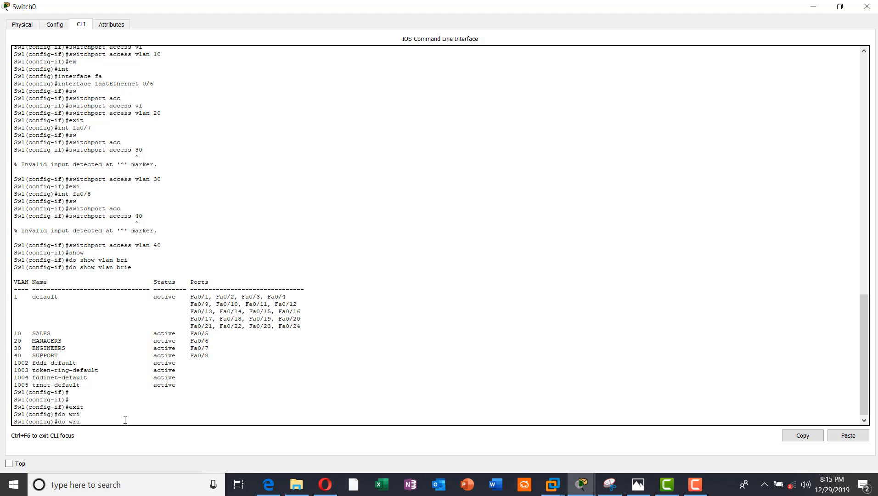
{"action": "key", "text": "Return"}
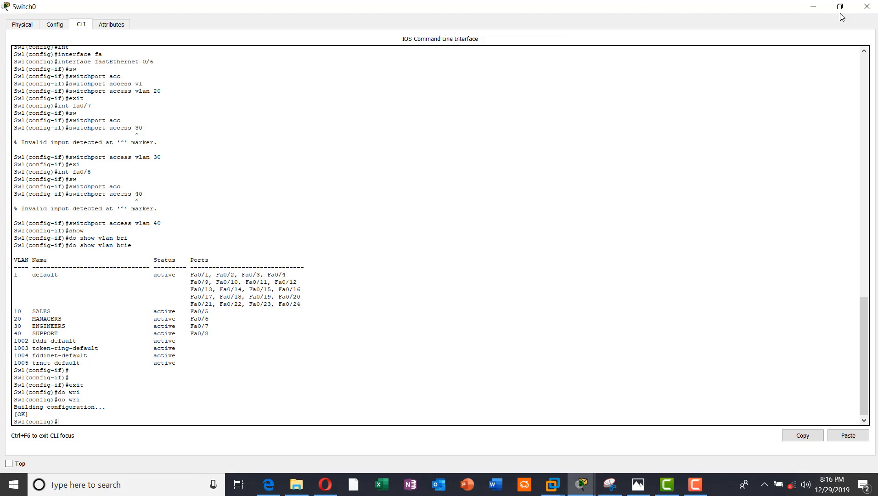
Minimize the Switch0 window and the lab document window
{"action": "left_click", "coordinate": [816, 8]}
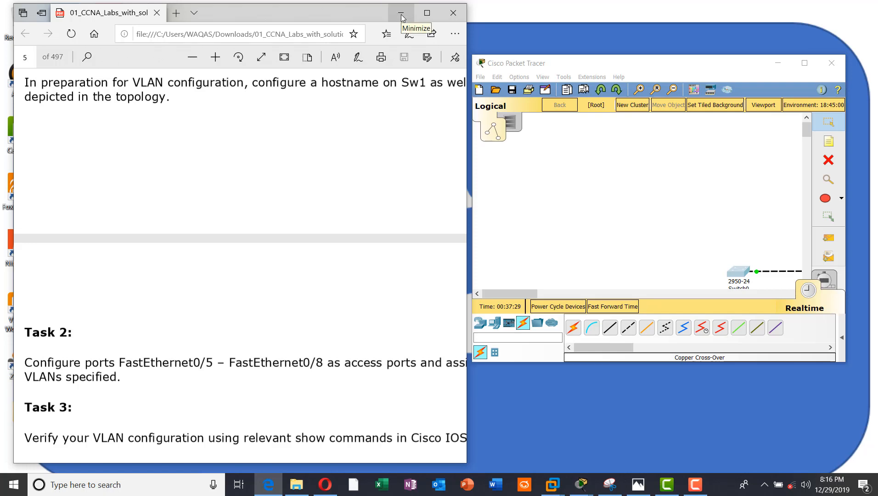
{"action": "left_click", "coordinate": [401, 14]}
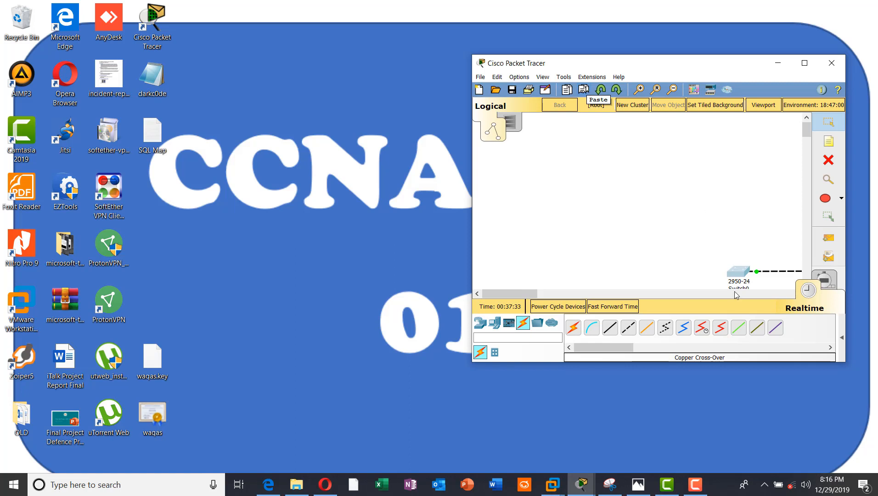
{"action": "left_click", "coordinate": [698, 486]}
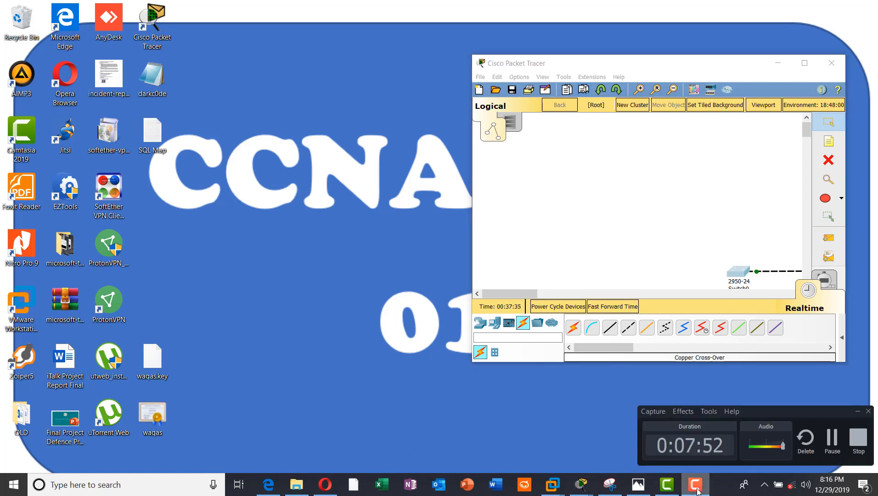